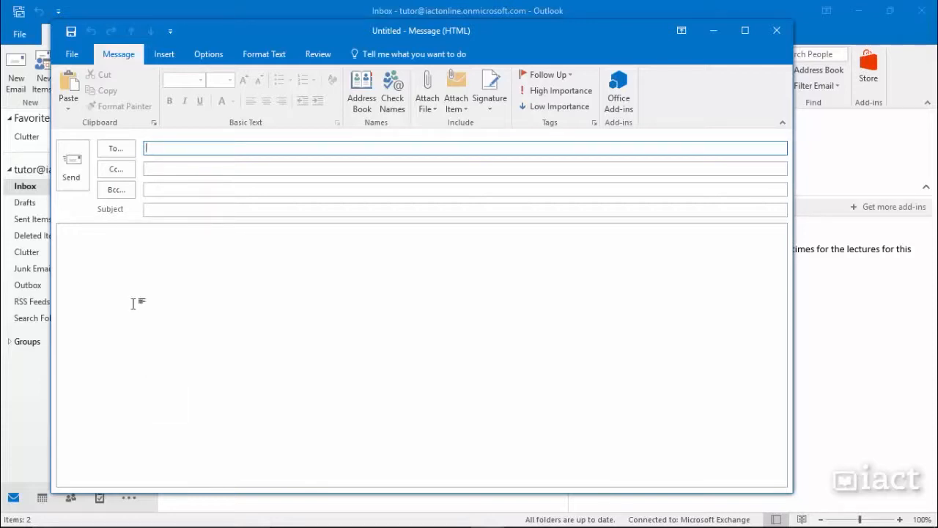
- Create a new e-mail signature named "work" from the message's signature settings
click(488, 103)
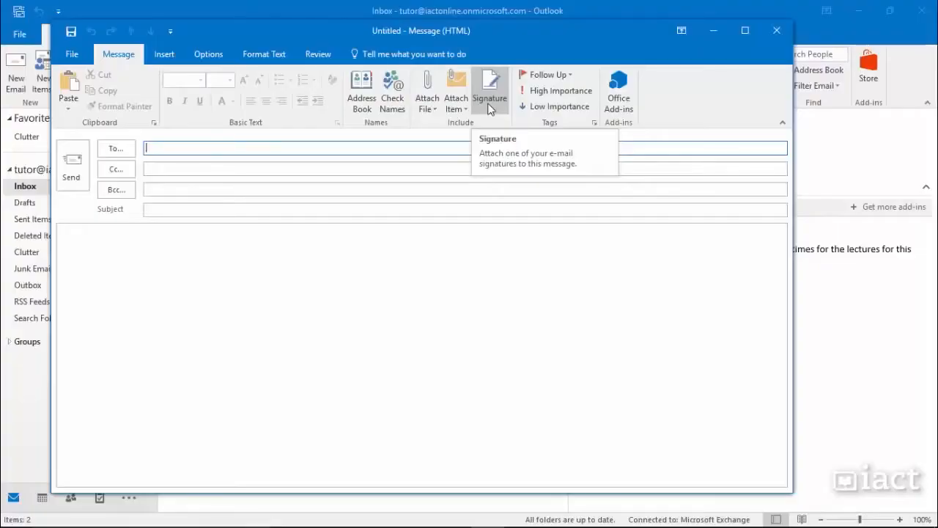
click(489, 107)
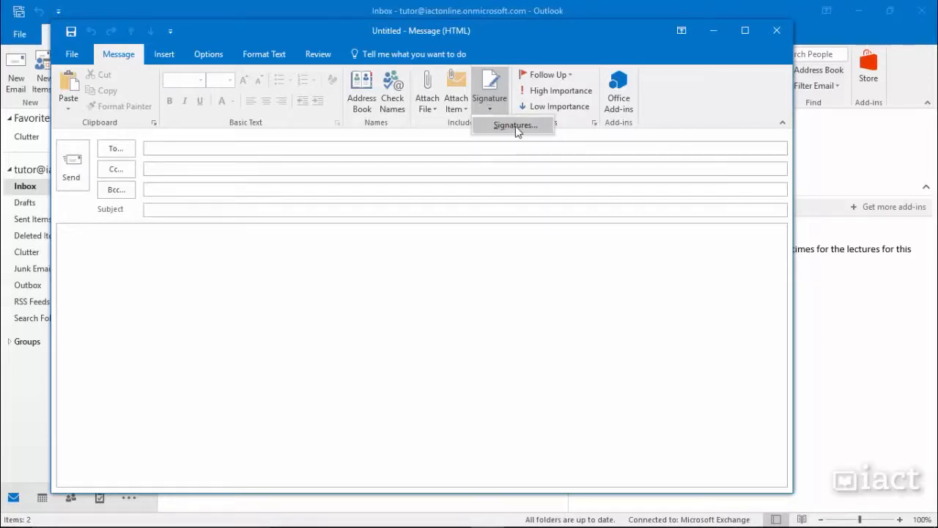
click(516, 126)
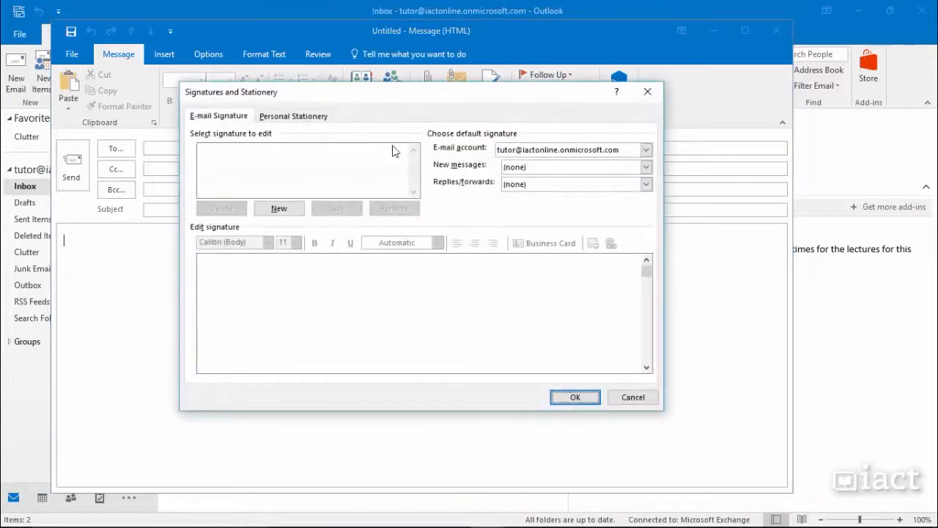
click(279, 211)
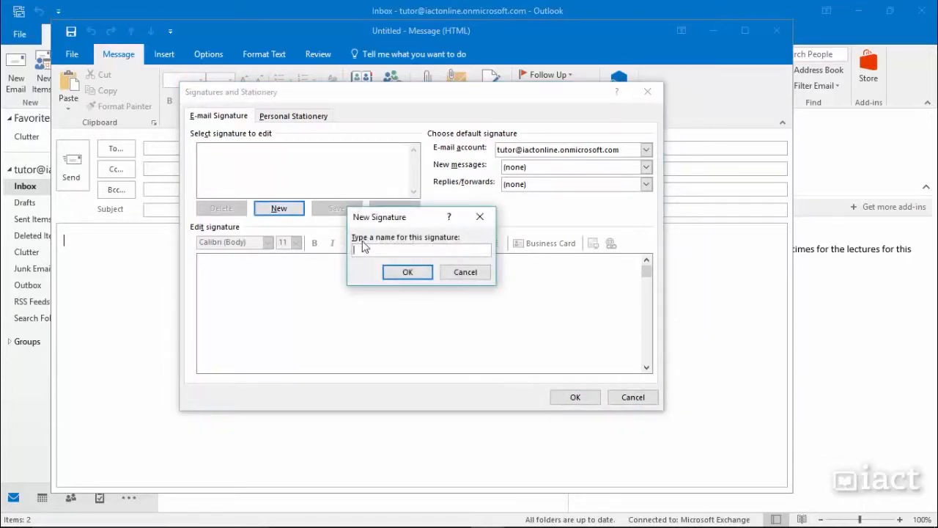
text(work)
key(Tab)
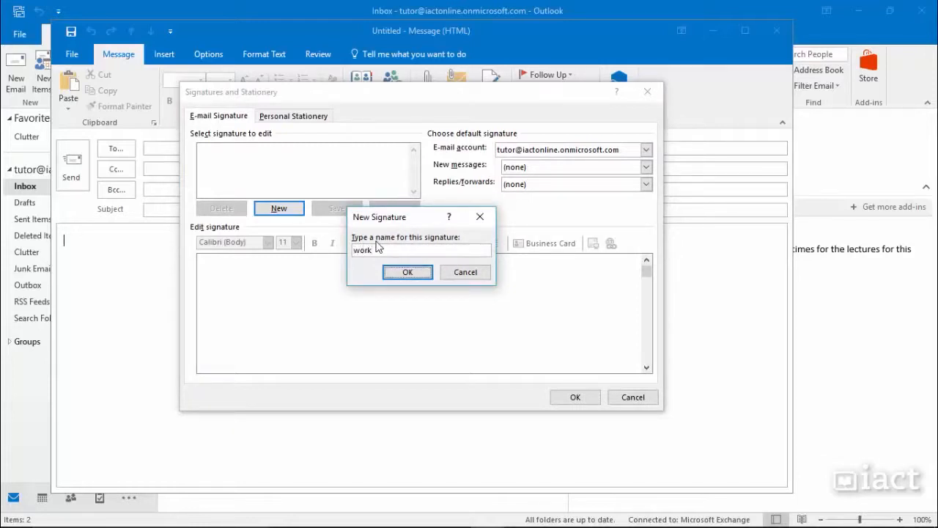
key(Return)
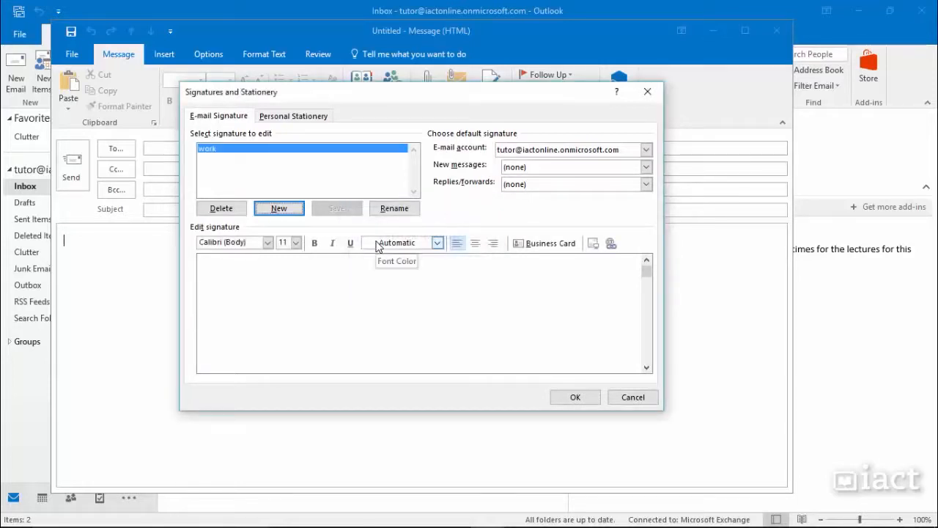
- Write the work signature as "Kind Regards,", a blank line, and the lines "IACT Tutor", "IACT" and "More details"
click(273, 280)
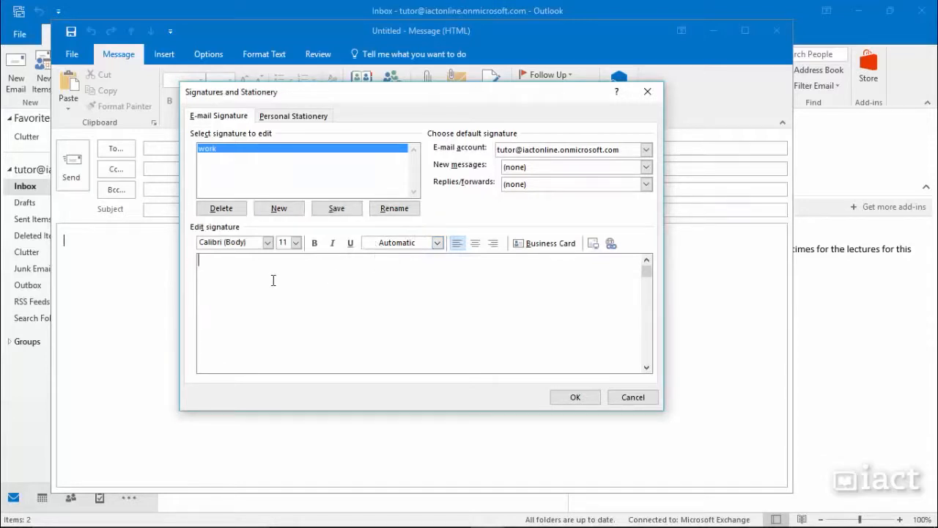
text(Kind Regardsm)
key(BackSpace)
text(,)
key(Return)
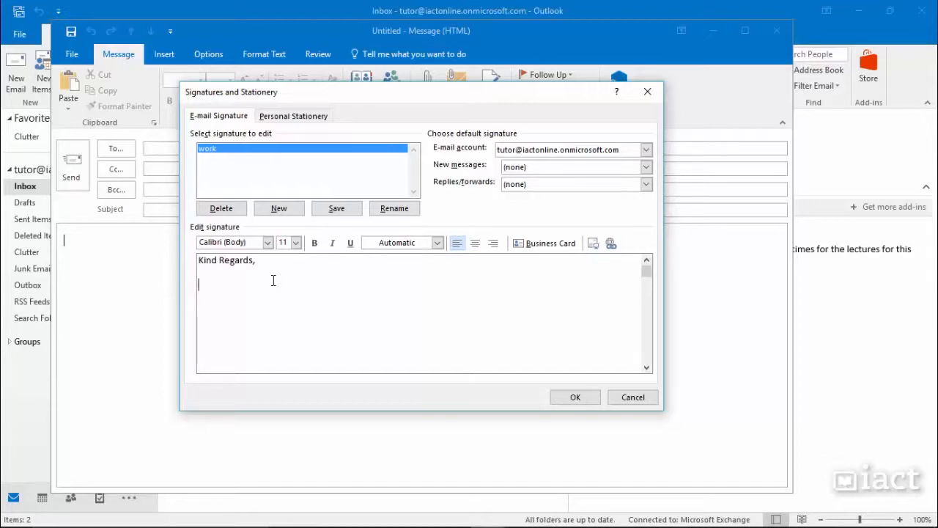
text(IACT Tutor )
text(IACT )
text(More details)
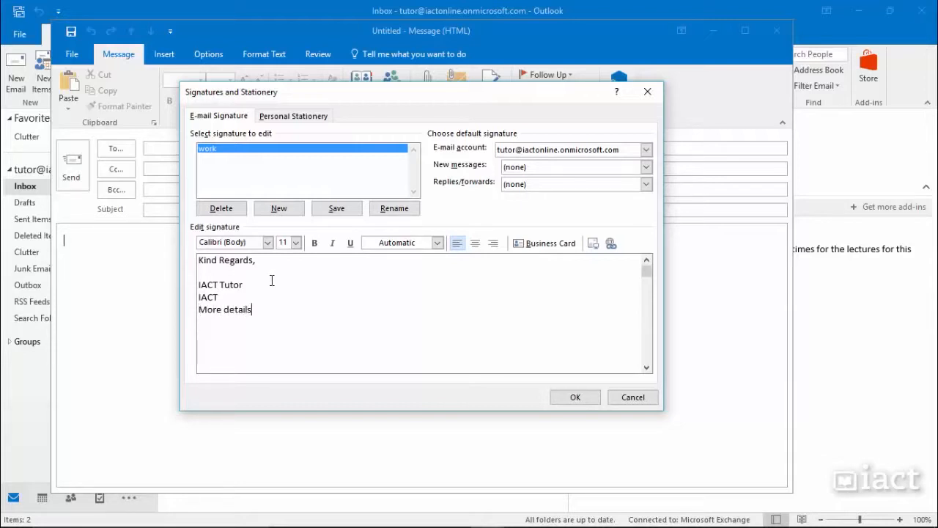
- Format the "IACT" and "More details" lines in size 10 and light blue, and save the work signature
mouse_move(266, 308)
mouse_down()
mouse_move(206, 302)
mouse_move(253, 284)
mouse_up()
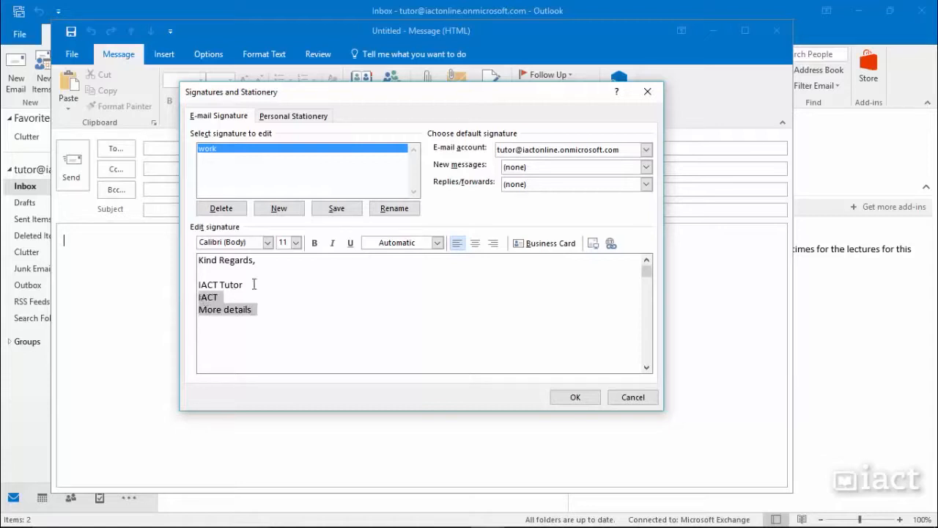
click(296, 243)
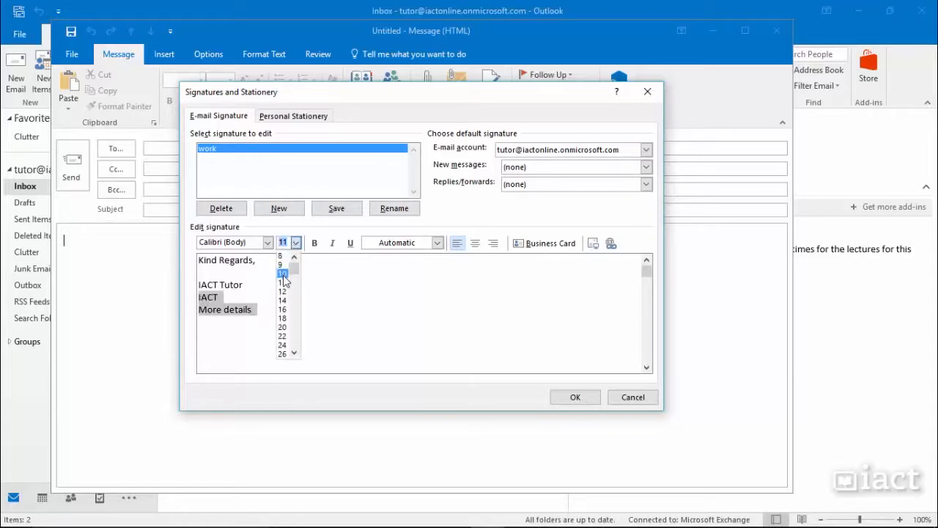
click(282, 274)
click(437, 243)
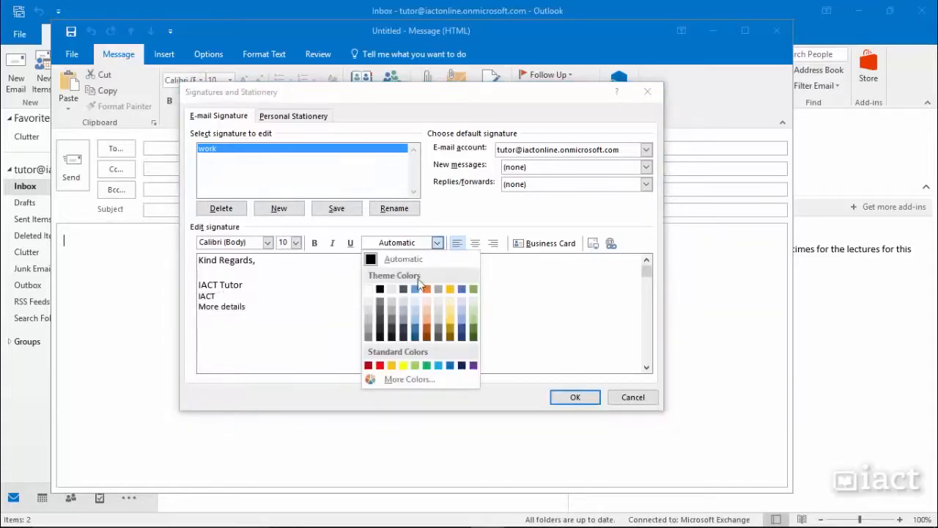
click(415, 290)
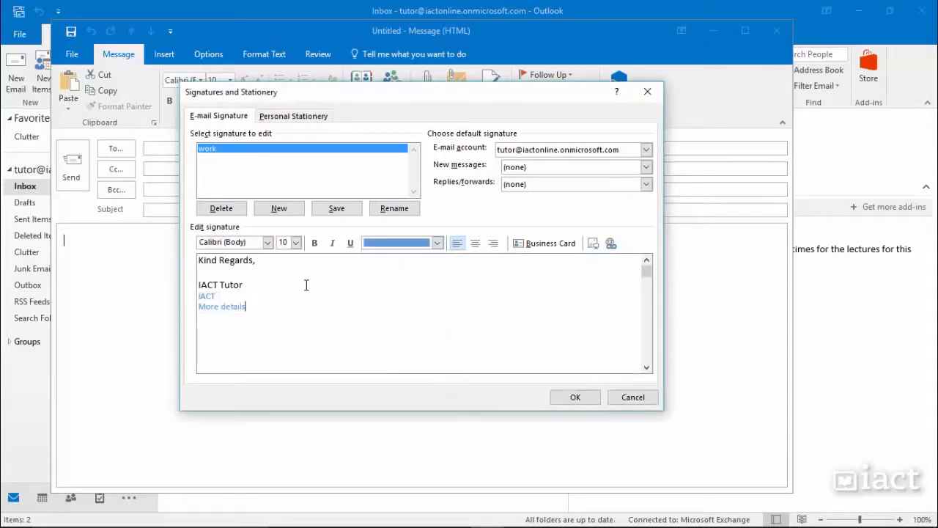
click(330, 211)
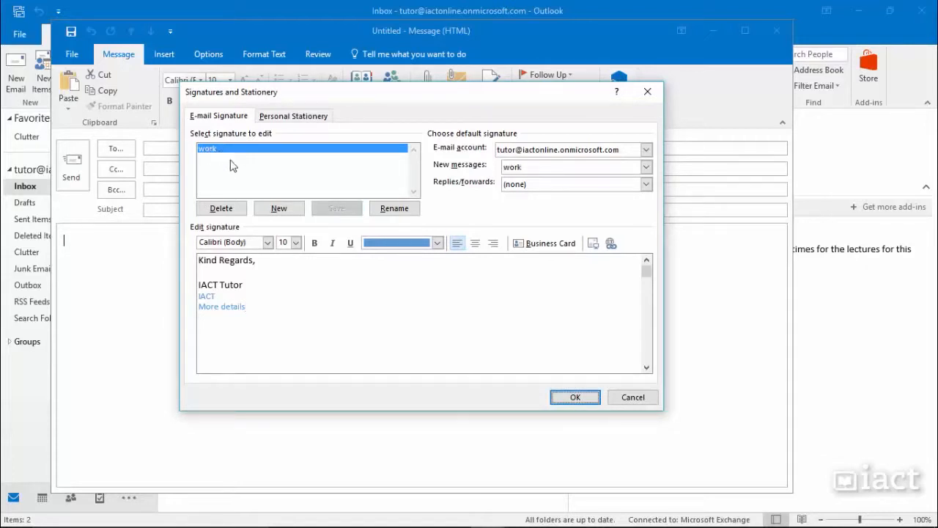
- Create a second signature named "personal"
click(278, 210)
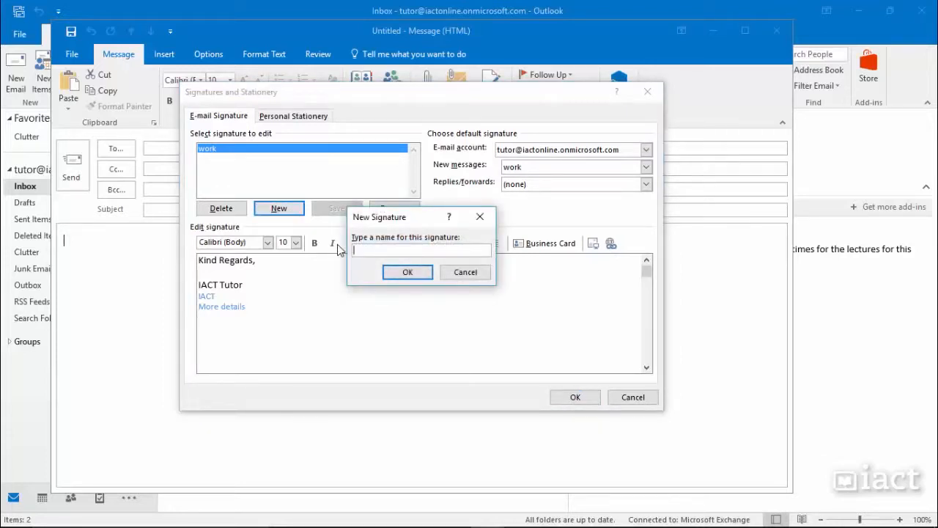
text(pero)
key(BackSpace)
key(BackSpace)
key(BackSpace)
key(BackSpace)
text(personal)
click(392, 272)
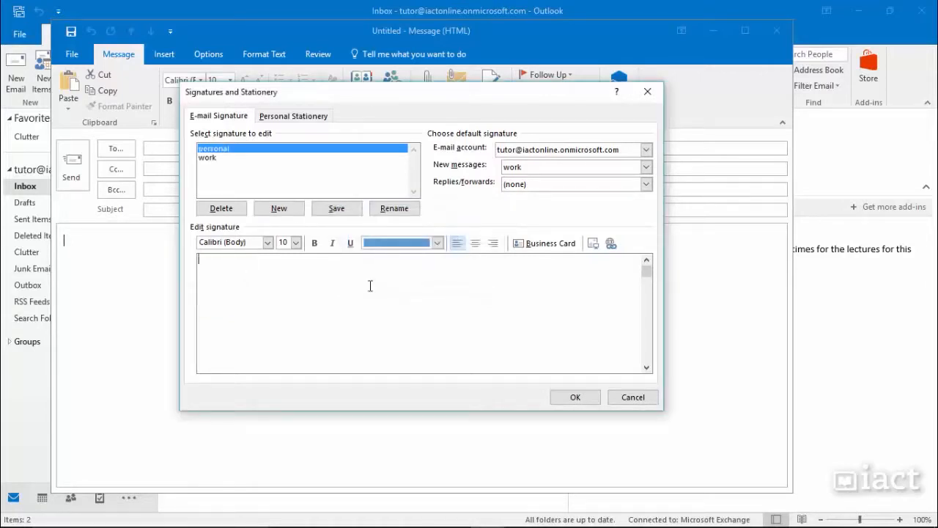
- Write the personal signature as "Regards," with "Tutor" on the line below
text(Regards,)
key(Return)
text(Tutor)
- Format the whole personal signature in size 11 with the automatic font colour, and save it
drag(230, 269, 199, 256)
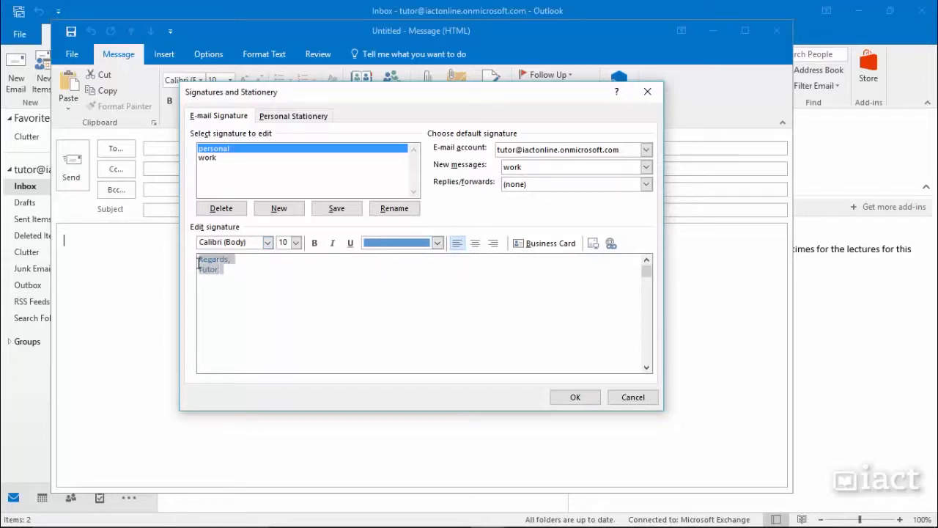
click(295, 242)
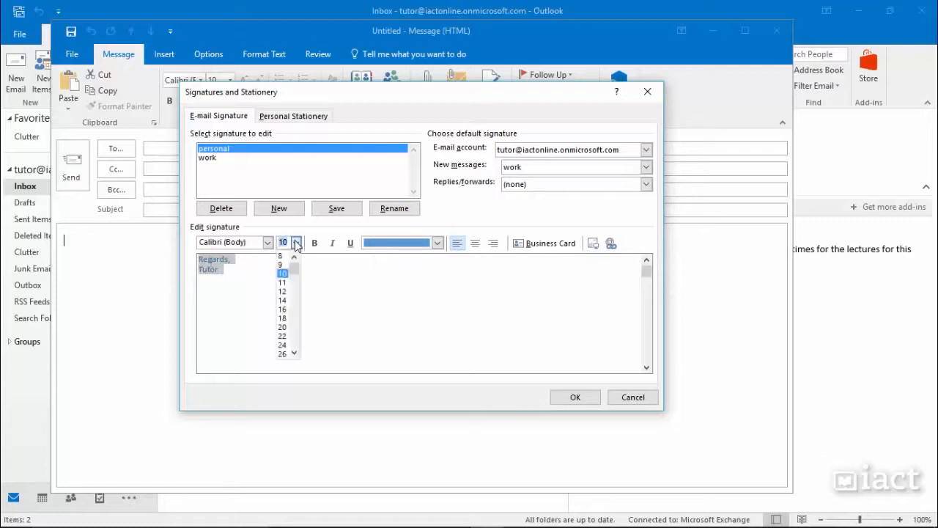
click(286, 284)
click(437, 243)
click(401, 259)
click(381, 276)
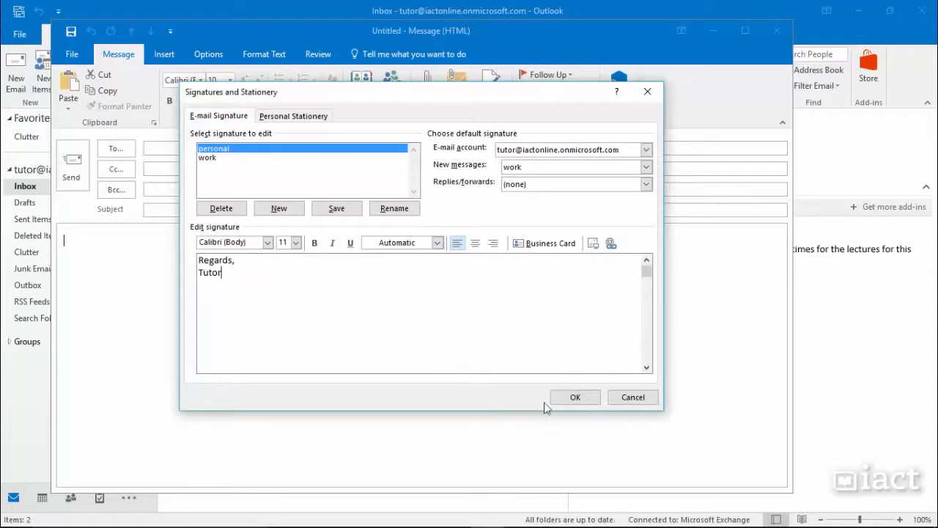
click(334, 211)
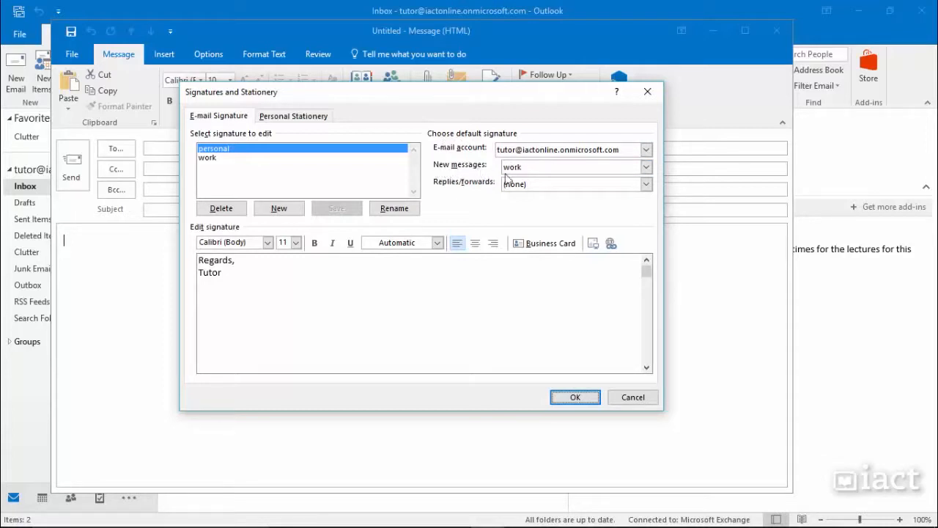
- Set the default signature to work for new messages and to none for replies and forwards, and apply the settings
click(529, 170)
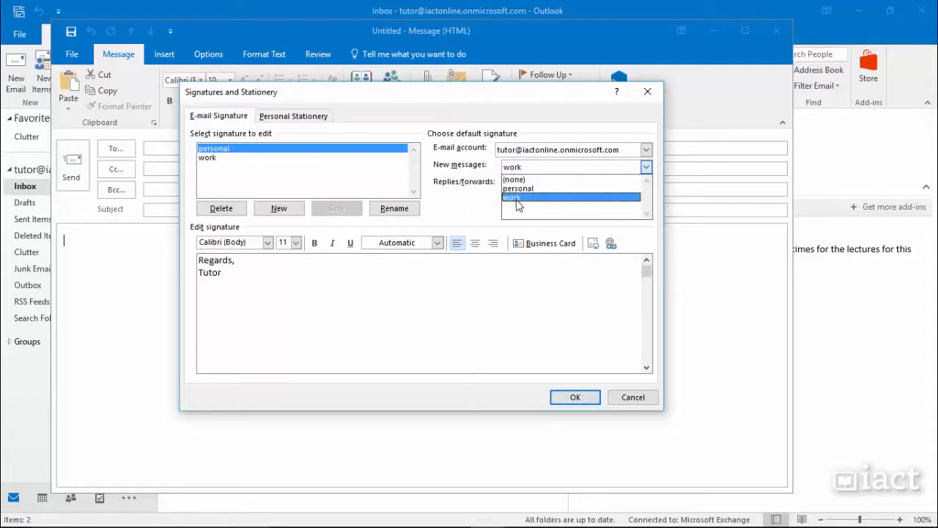
click(516, 196)
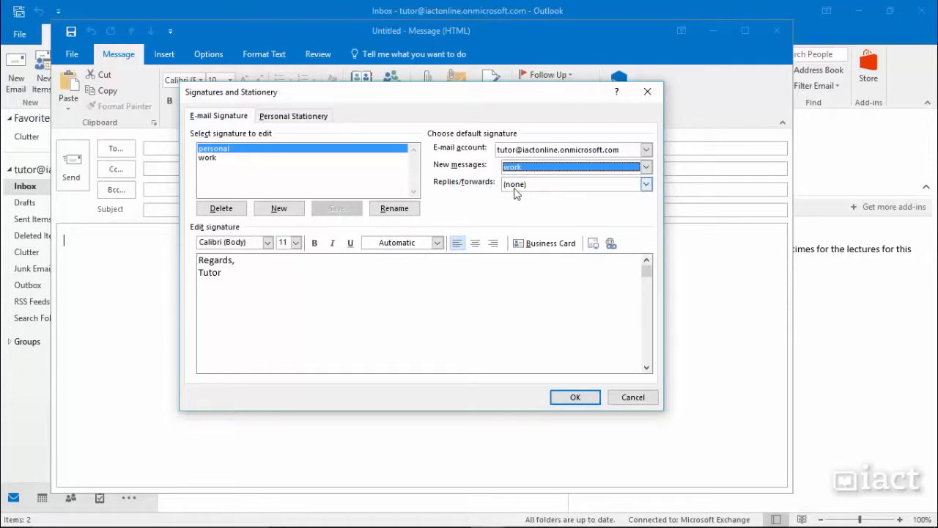
click(515, 187)
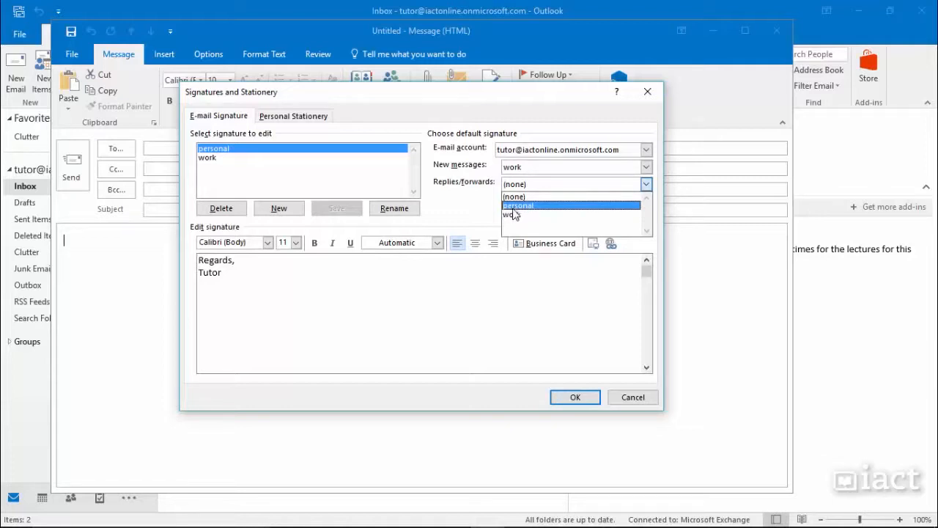
click(514, 196)
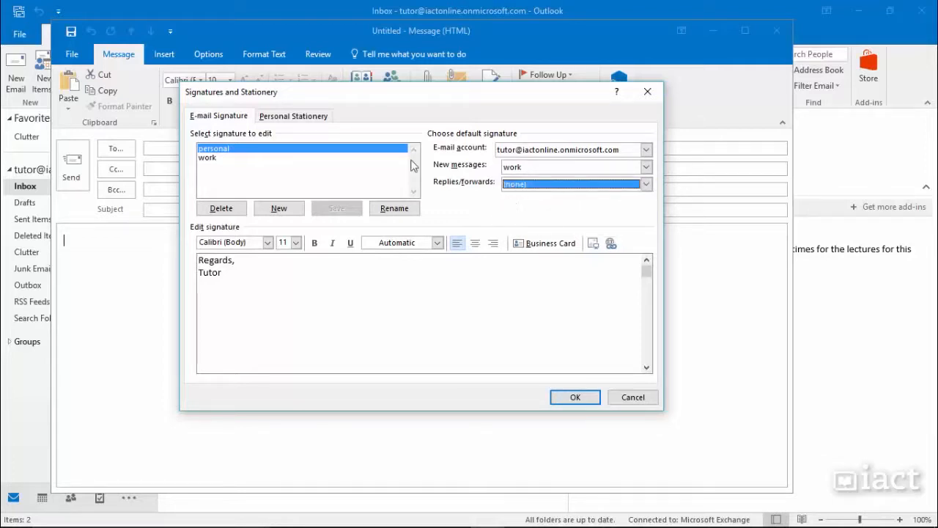
click(574, 398)
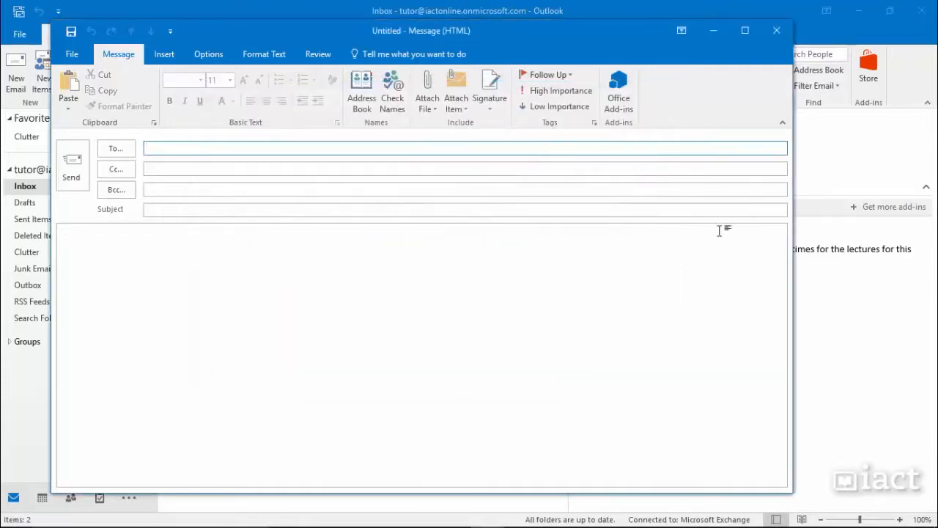
- Close the blank message and start a new email, placing the cursor in the body above the signature
click(776, 31)
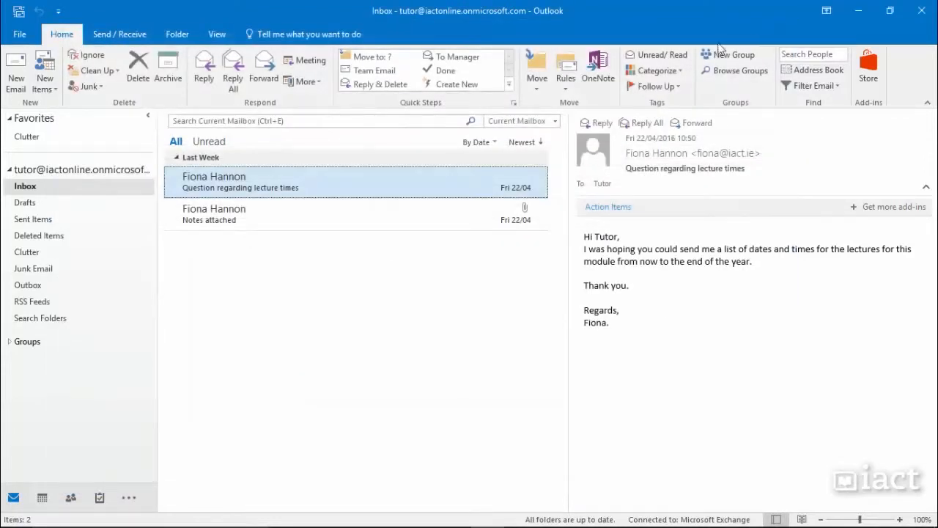
click(11, 82)
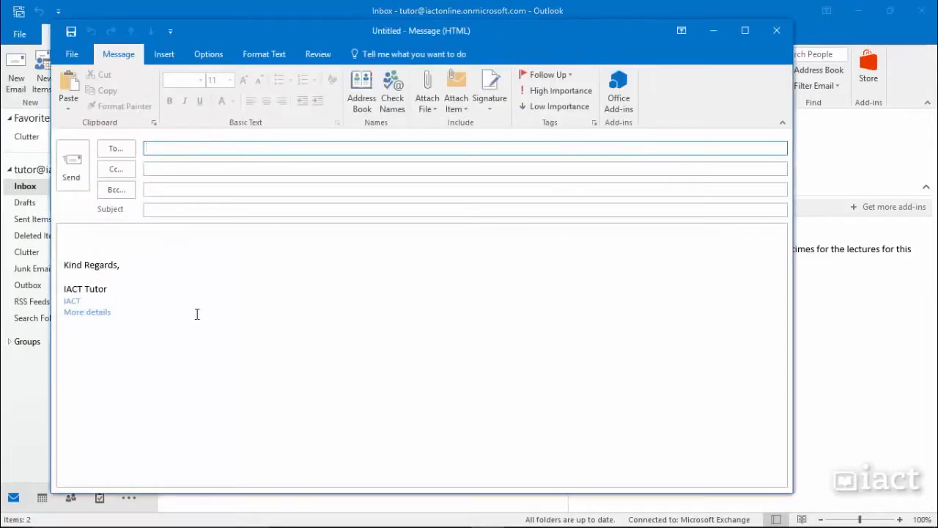
click(116, 235)
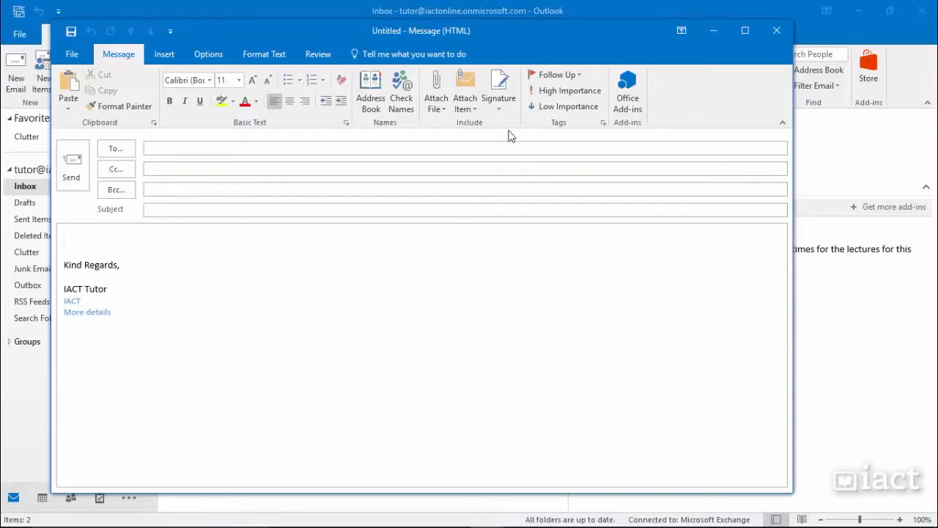
- Swap the message's signature for the personal one, and switch it back to the work signature
click(503, 109)
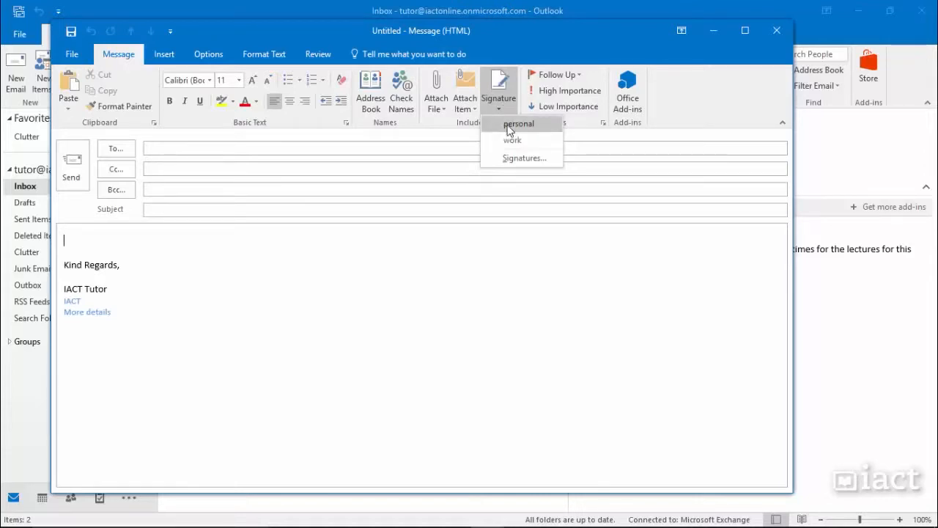
click(510, 125)
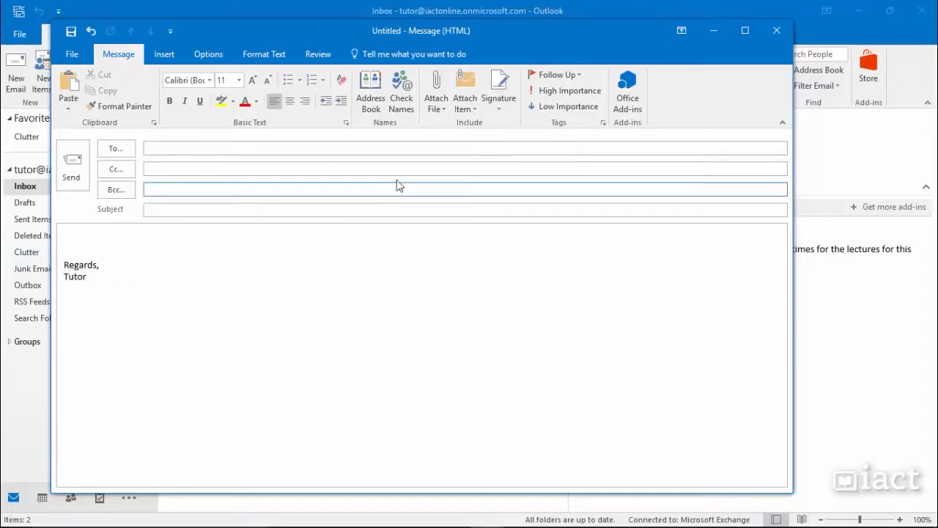
click(499, 112)
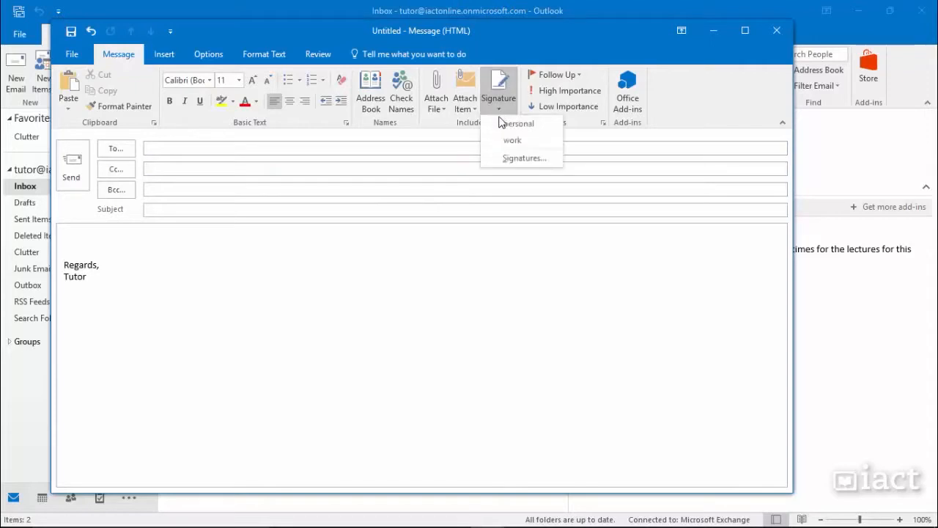
click(503, 139)
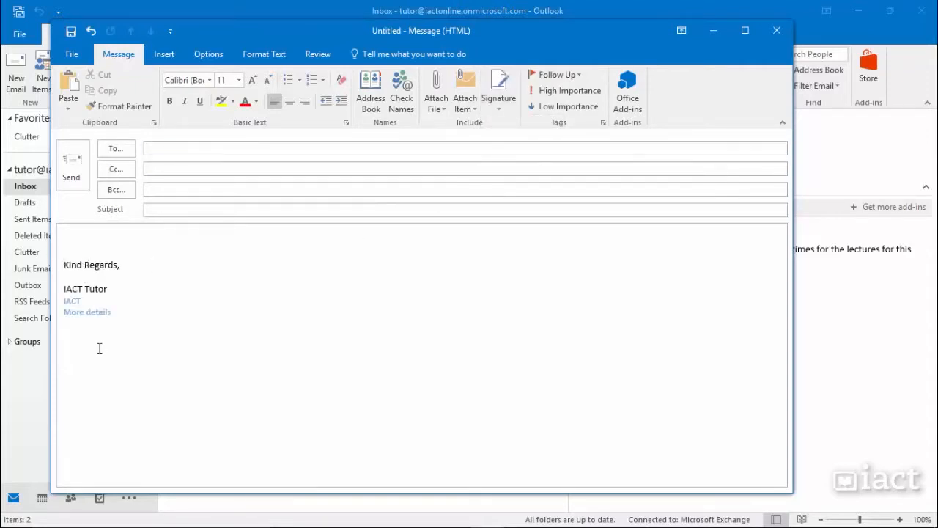